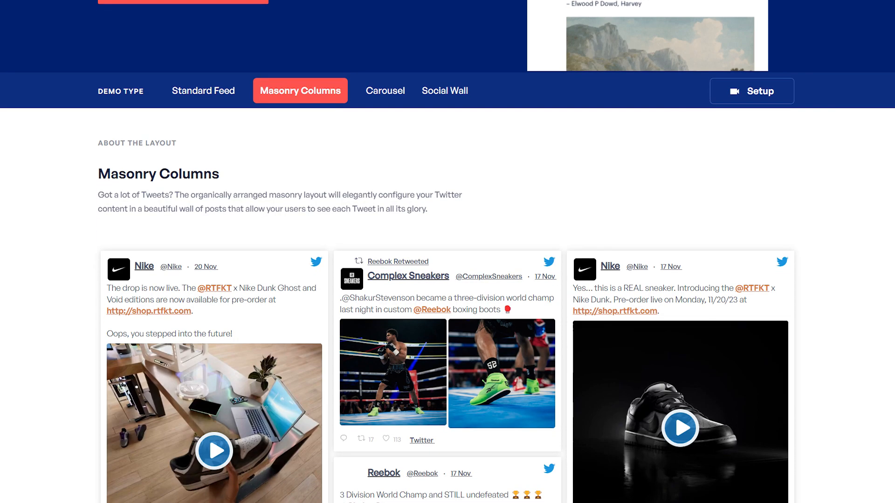
scroll(447, 251, down, 1)
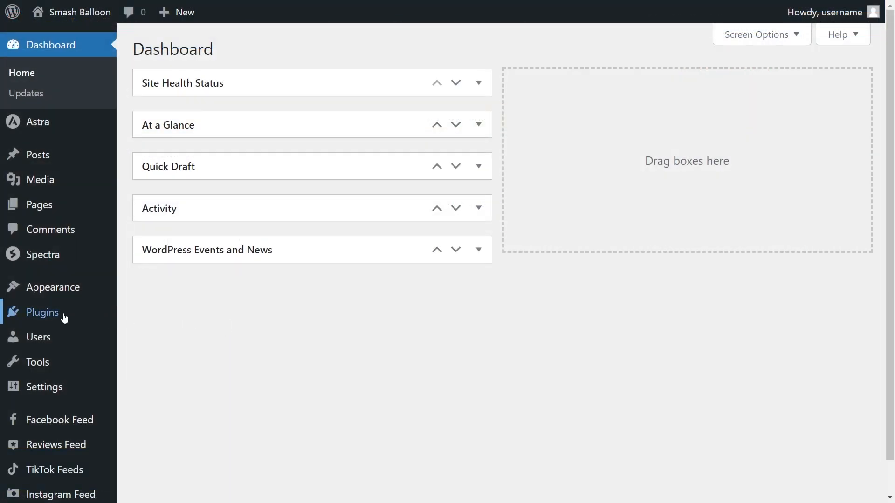
Upload the Custom Twitter Feeds Pro Developer plugin zip file to the WordPress site, install it and activate it.
mouse_move(54, 313)
click(156, 336)
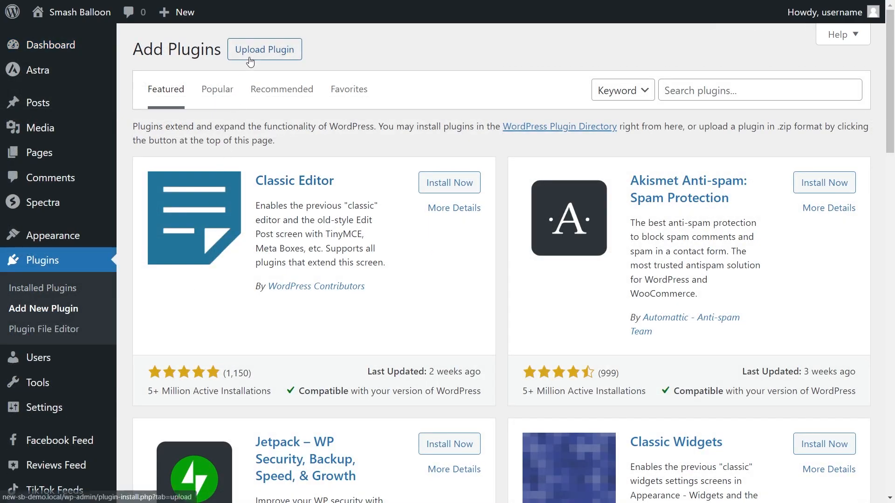
click(261, 53)
click(406, 181)
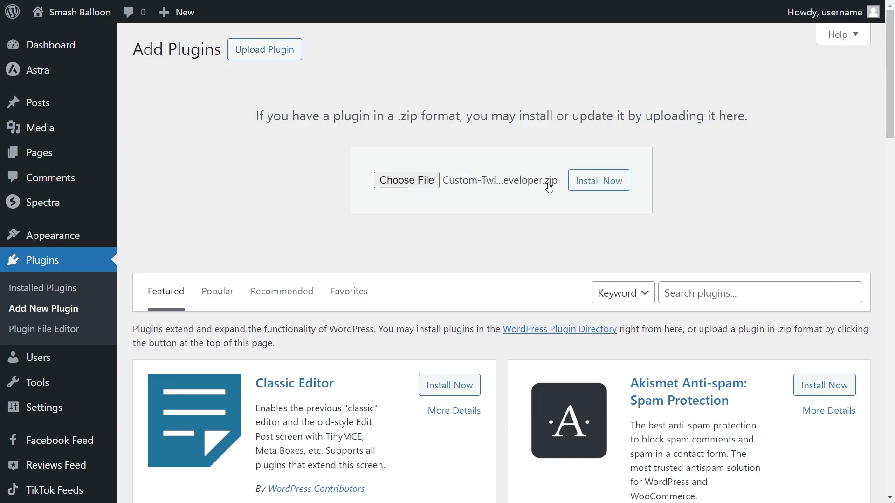
click(598, 180)
click(177, 177)
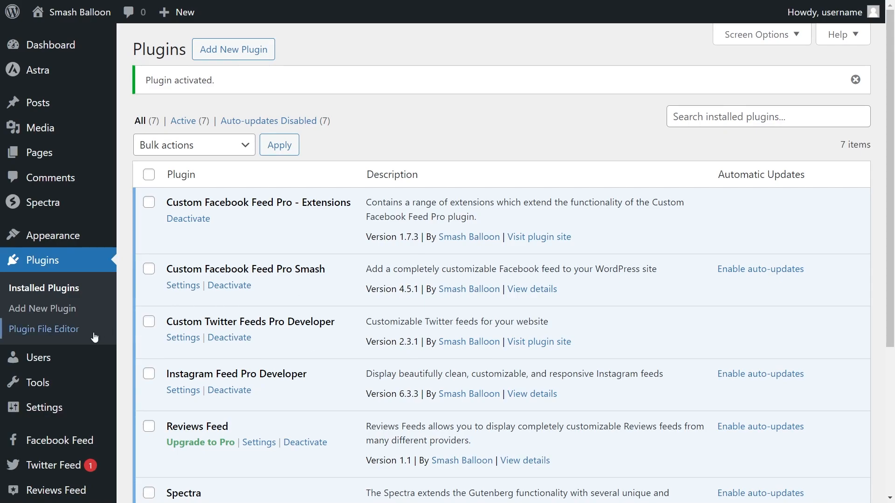
Open the Twitter Feed plugin's page and activate its license by pasting the license key.
scroll(39, 425, down, 2)
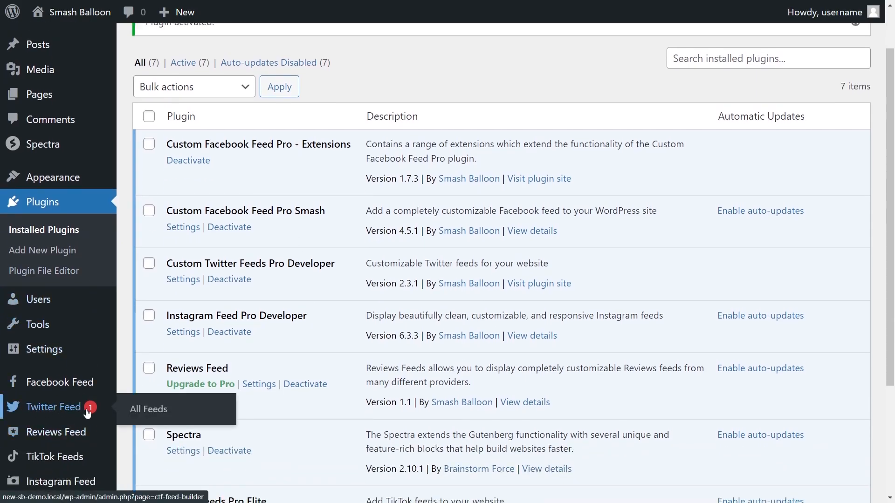
click(66, 412)
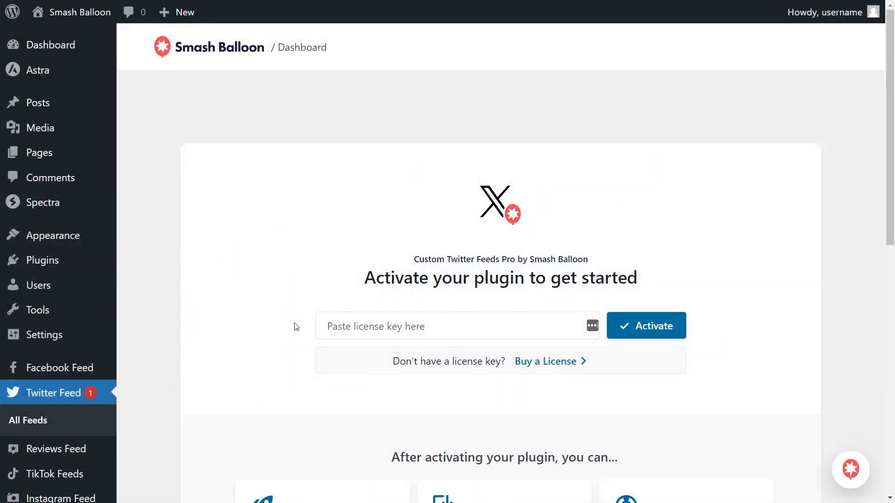
click(349, 326)
key(ctrl+v)
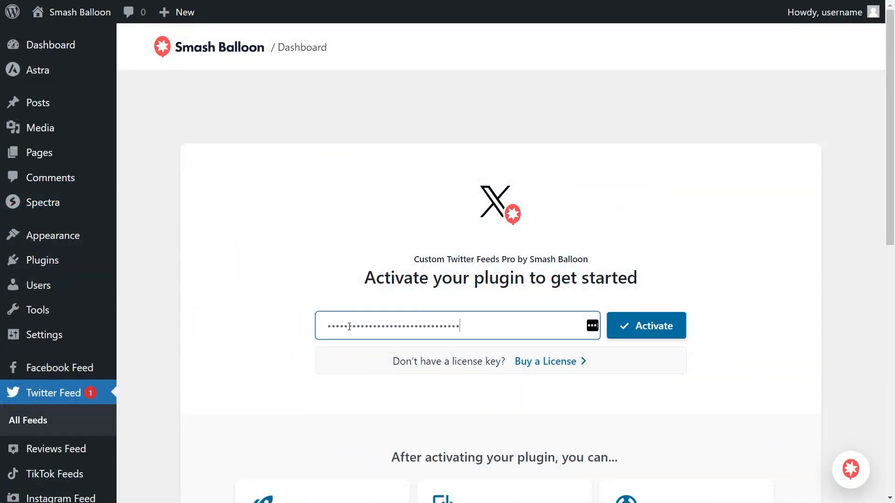
click(631, 334)
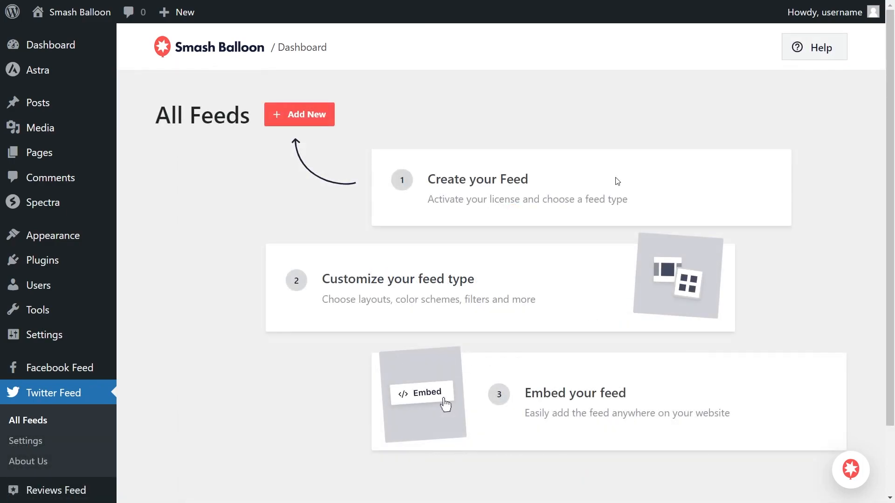
click(322, 122)
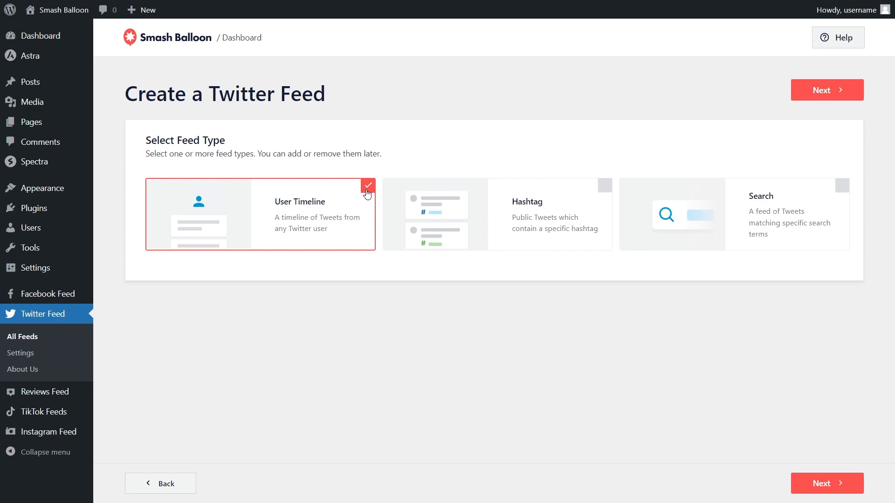
click(797, 100)
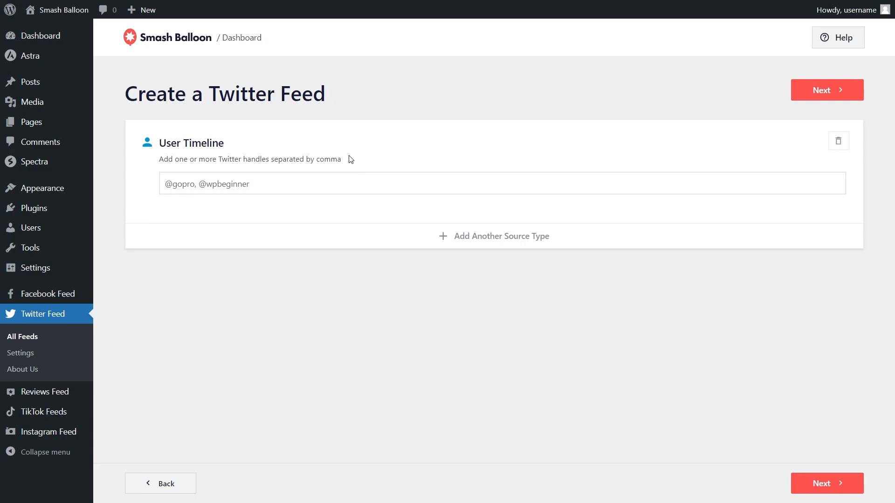
click(294, 182)
text(@NASAEarth)
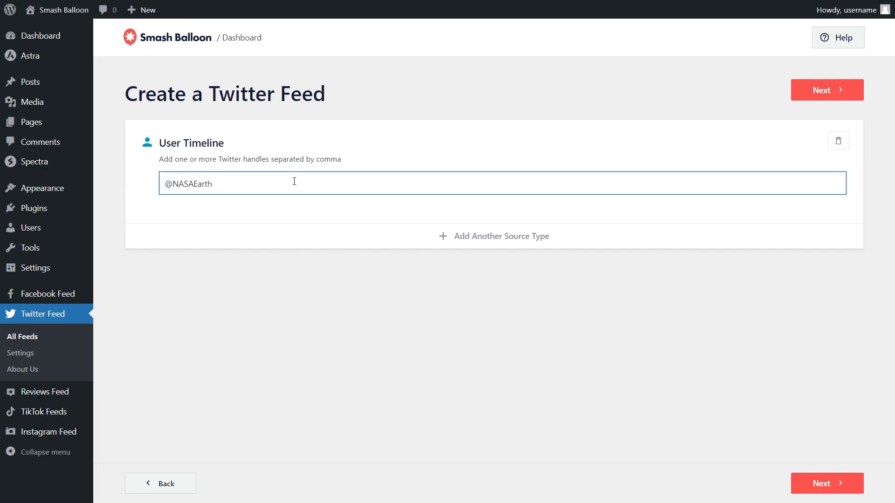
click(806, 94)
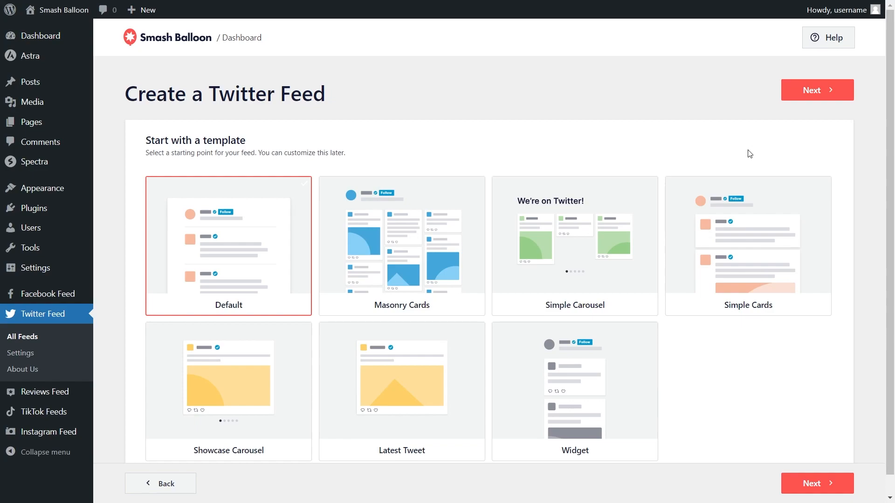
scroll(848, 205, down, 1)
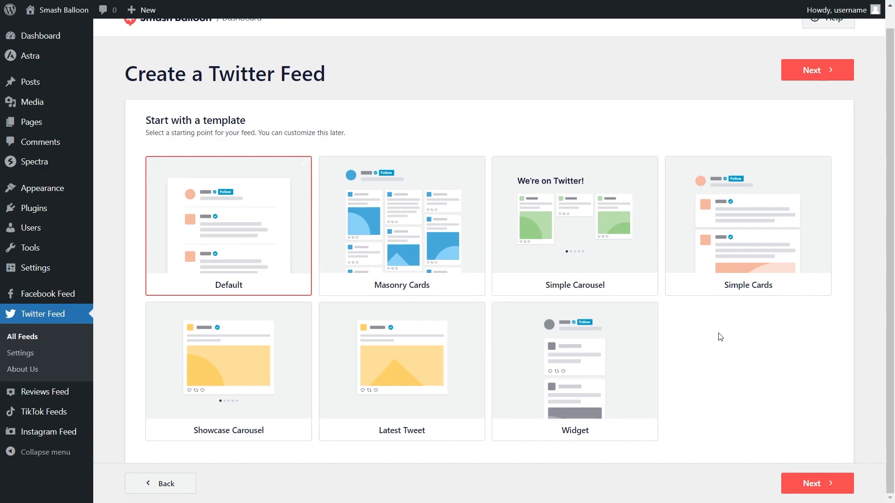
click(745, 233)
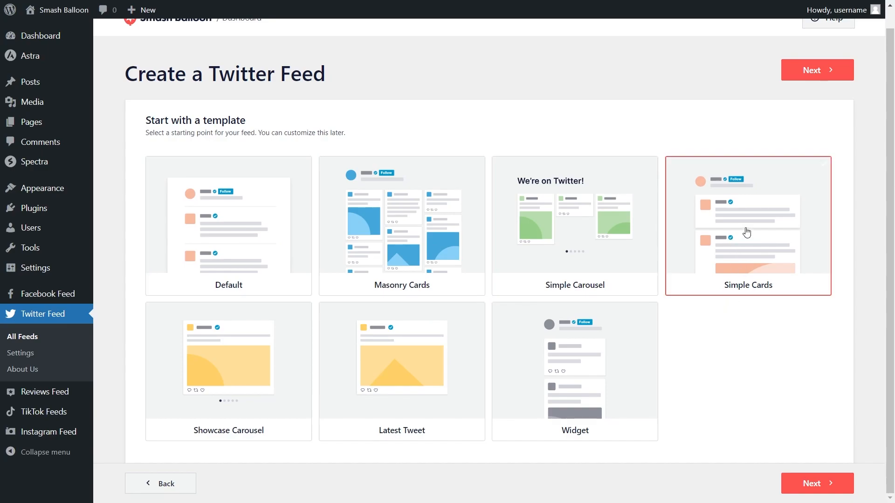
click(817, 73)
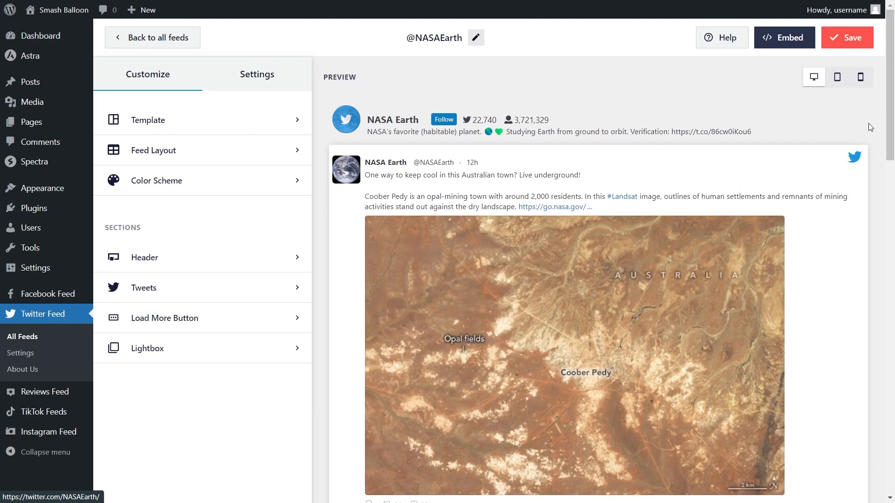
scroll(879, 159, down, 10)
scroll(879, 165, down, 1)
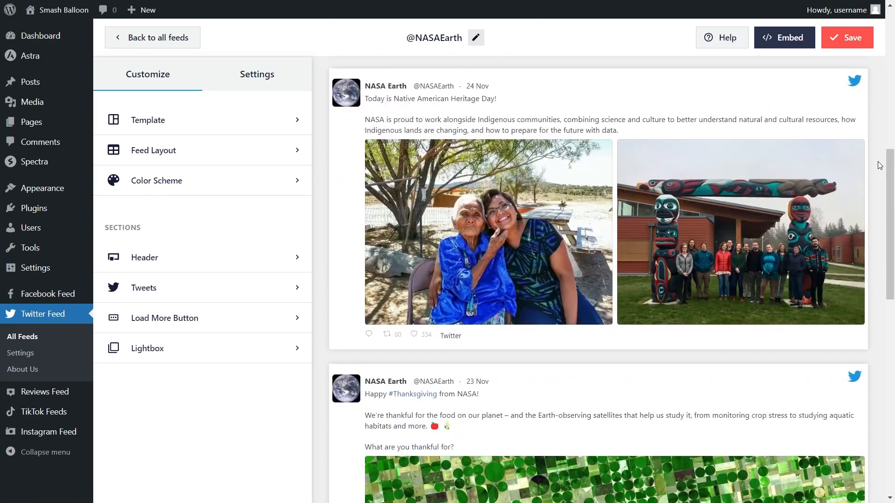
scroll(879, 165, down, 6)
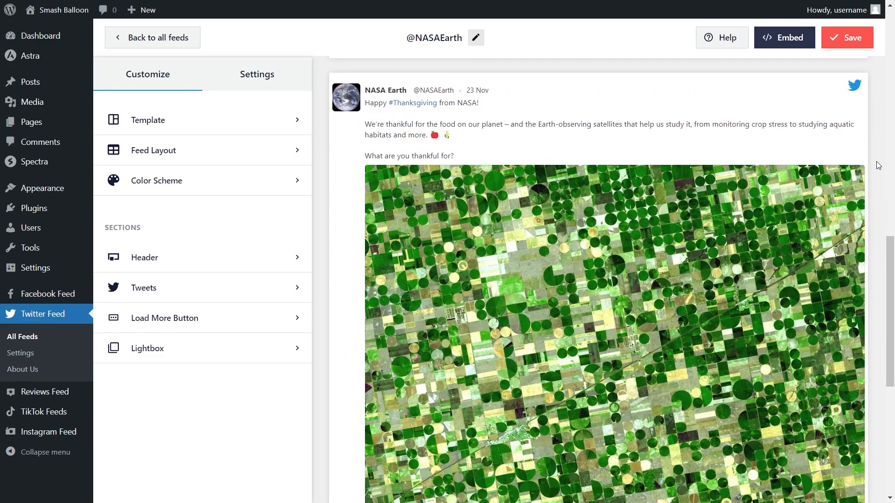
scroll(878, 166, up, 15)
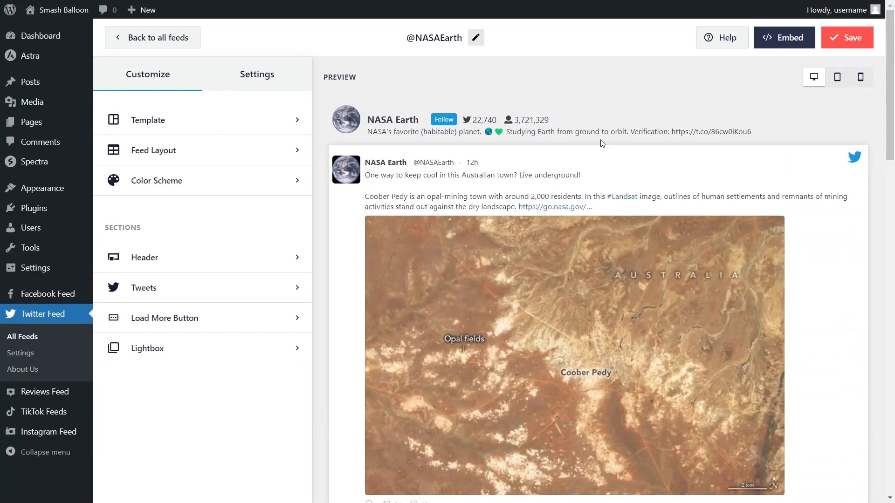
Try the Masonry and Carousel options in the feed layout settings, paging through the carousel, and return to the List layout.
click(186, 150)
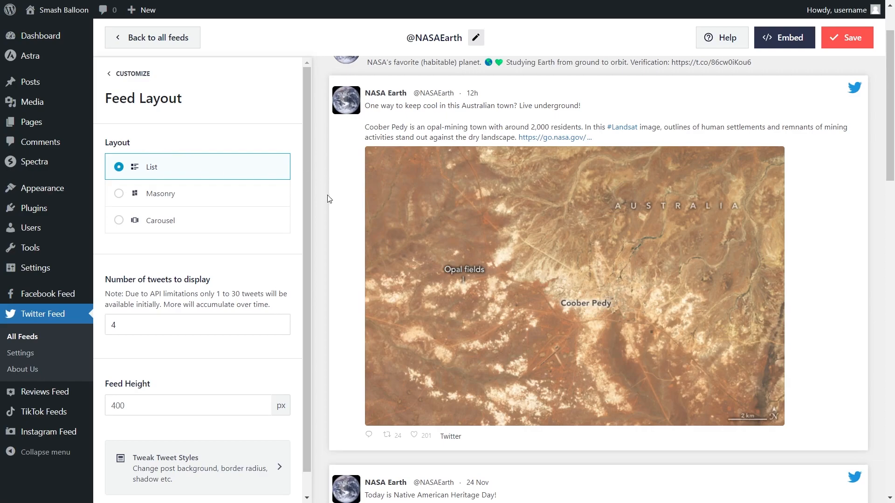
scroll(328, 194, down, 10)
click(191, 195)
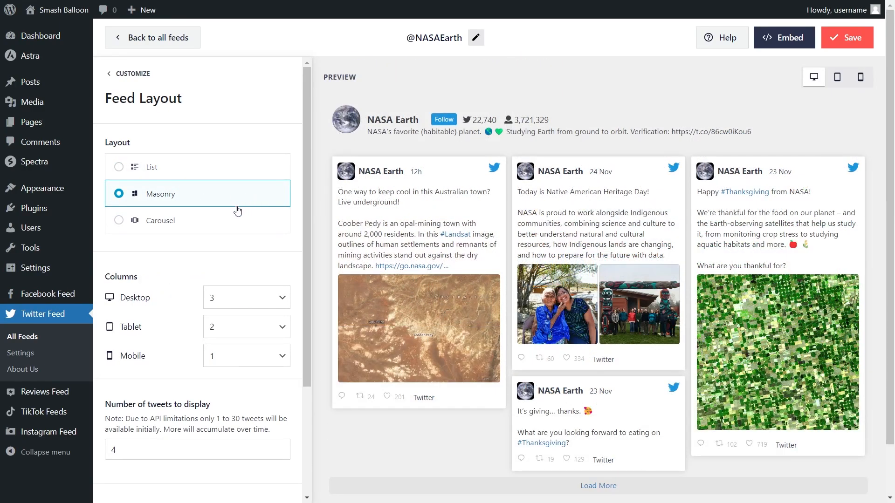
click(217, 226)
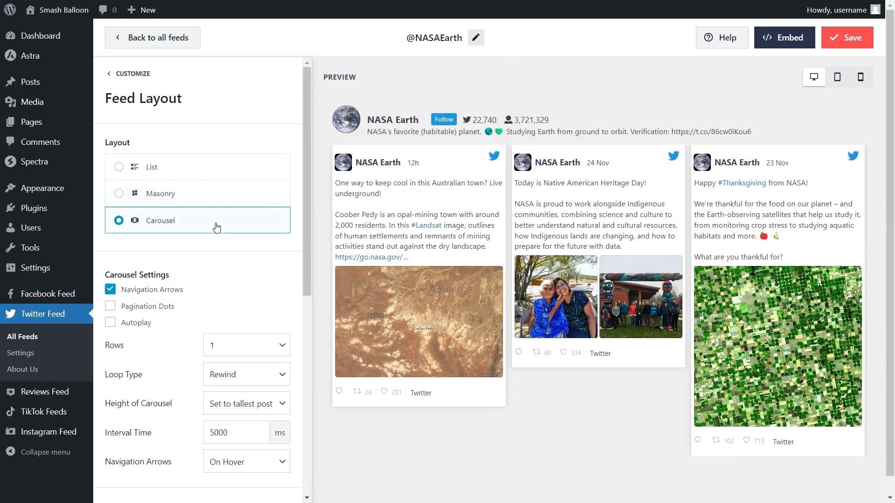
click(859, 305)
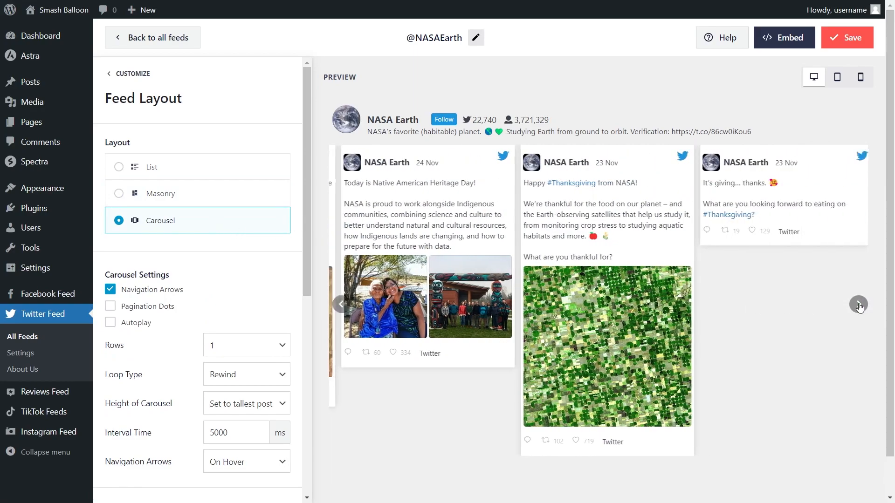
click(341, 305)
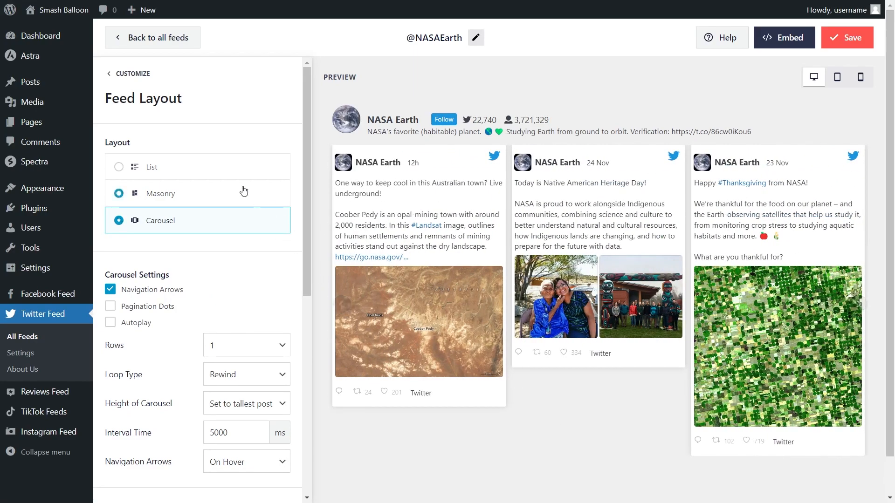
click(233, 171)
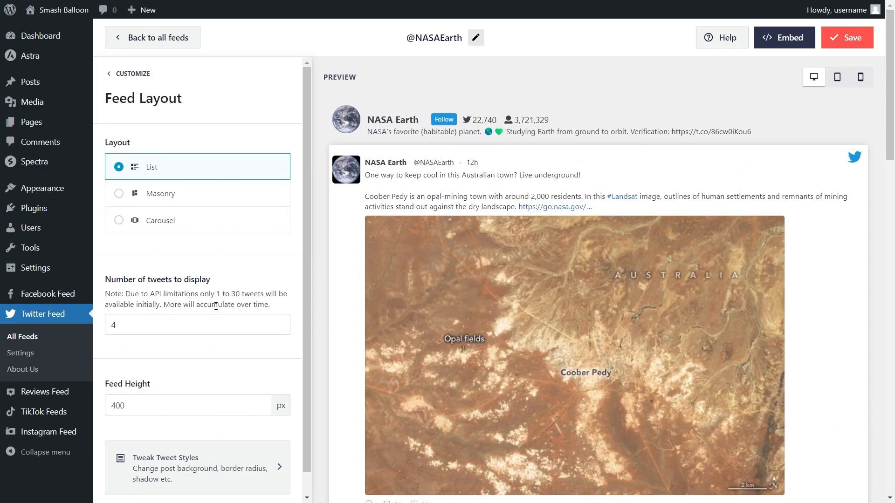
Set the number of tweets to display to 6 and save the feed.
scroll(324, 315, down, 15)
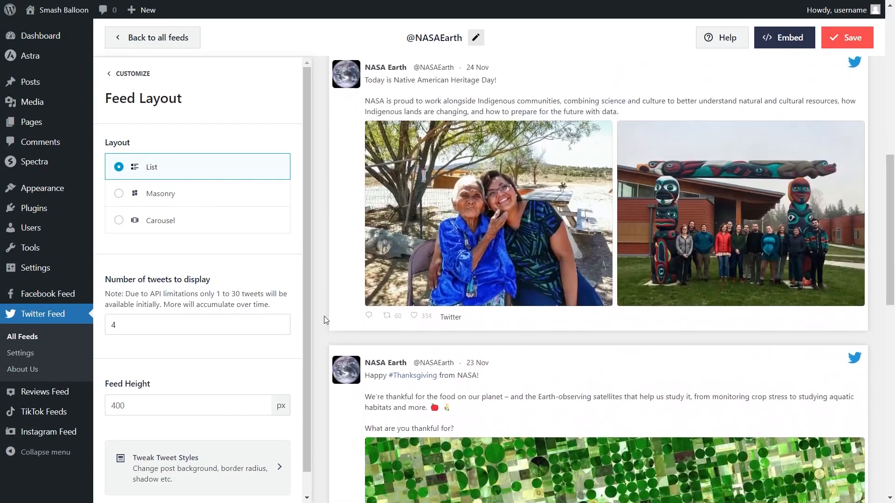
scroll(324, 321, down, 2)
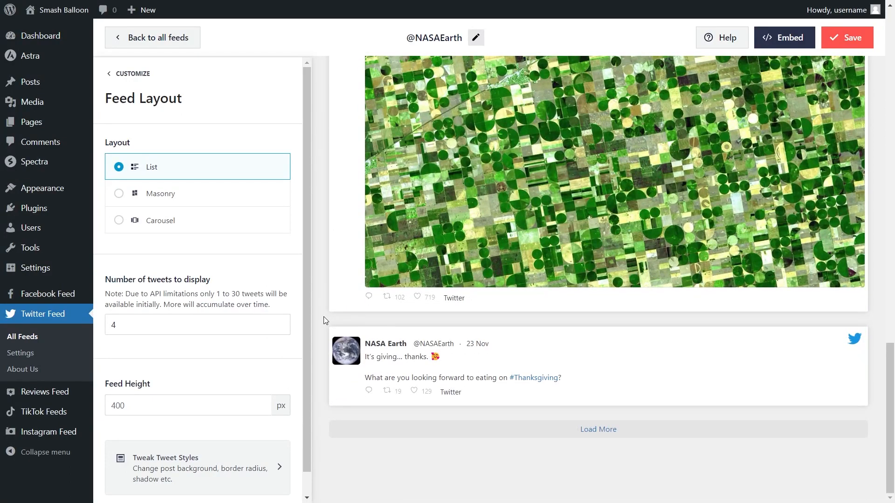
double_click(114, 326)
text(6)
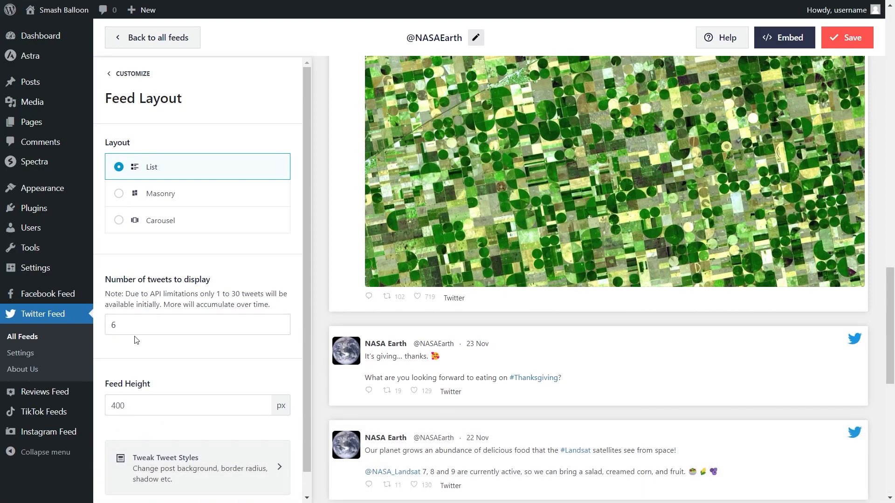
scroll(319, 346, down, 7)
scroll(319, 346, down, 3)
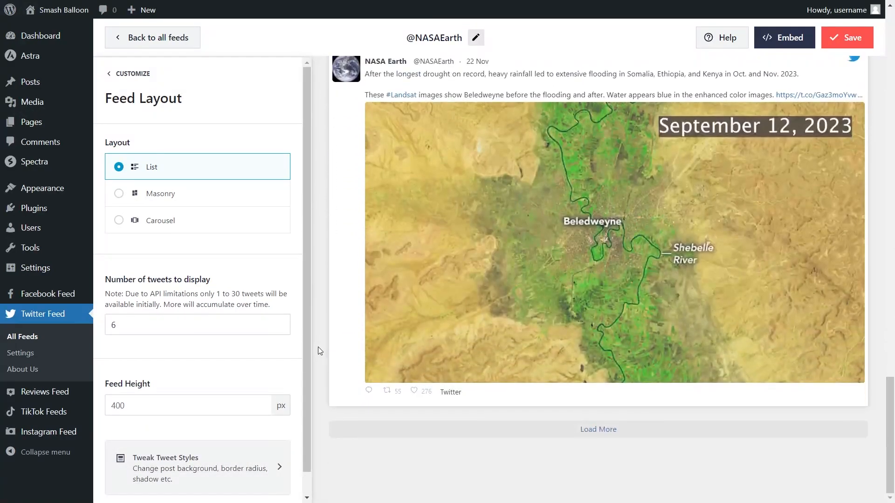
scroll(317, 347, up, 12)
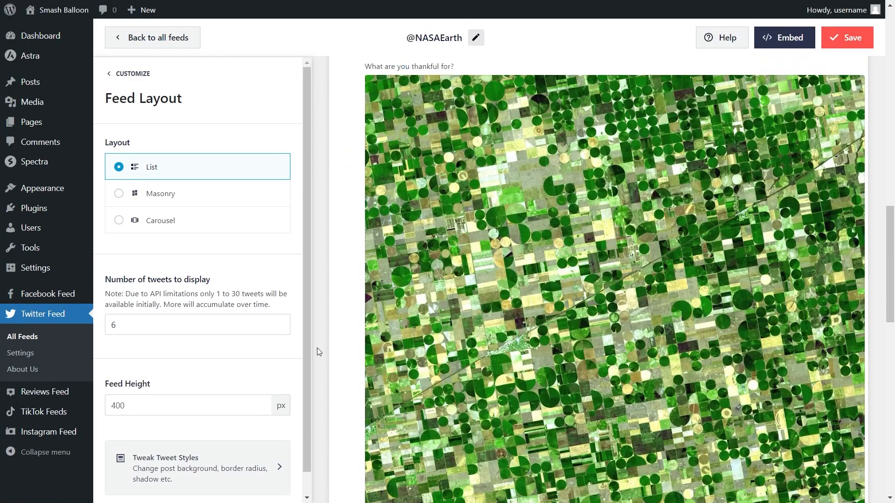
scroll(317, 347, up, 8)
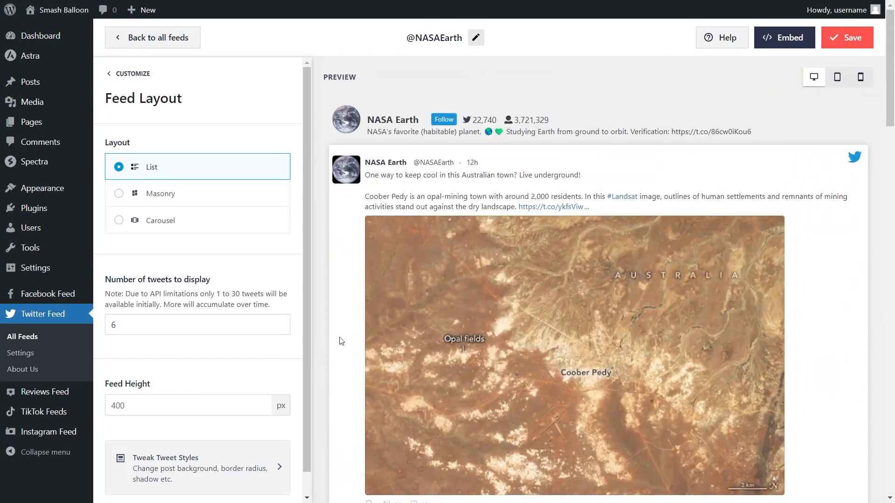
click(845, 42)
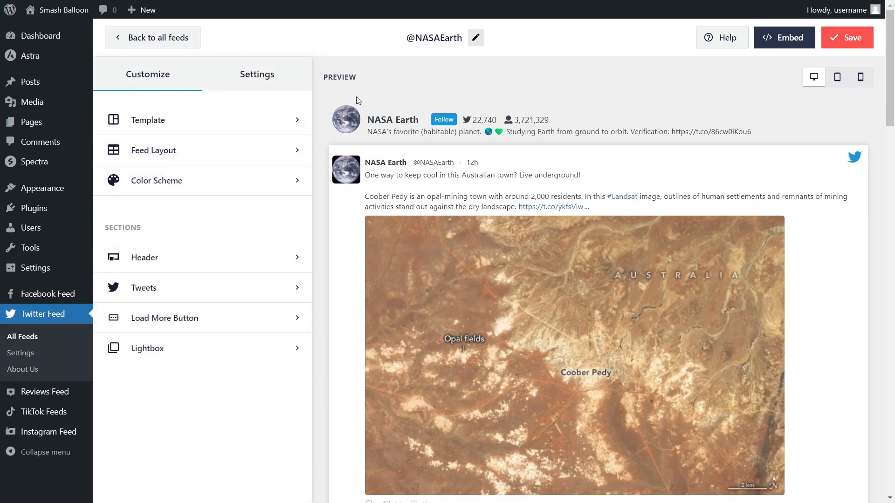
Try the Light and Dark color schemes on the feed.
click(186, 181)
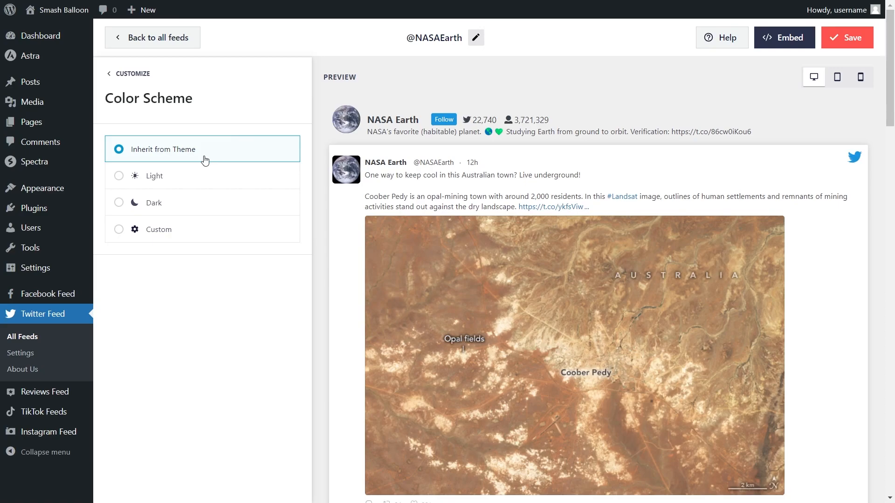
click(190, 176)
click(180, 202)
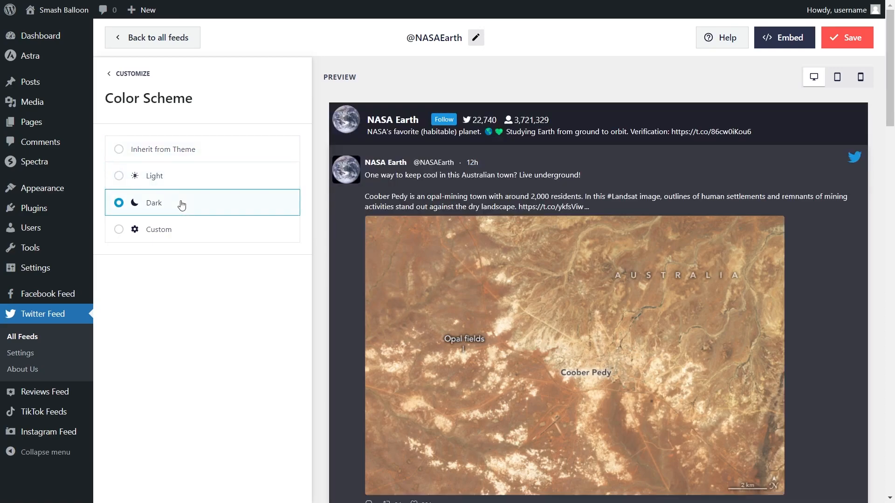
Try a Custom color scheme with red, yellow and green backgrounds on the feed.
click(186, 229)
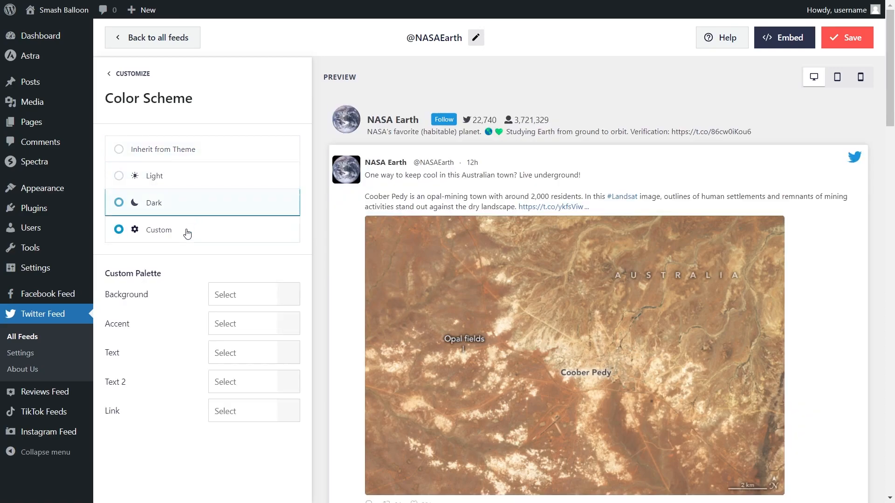
click(289, 294)
click(213, 457)
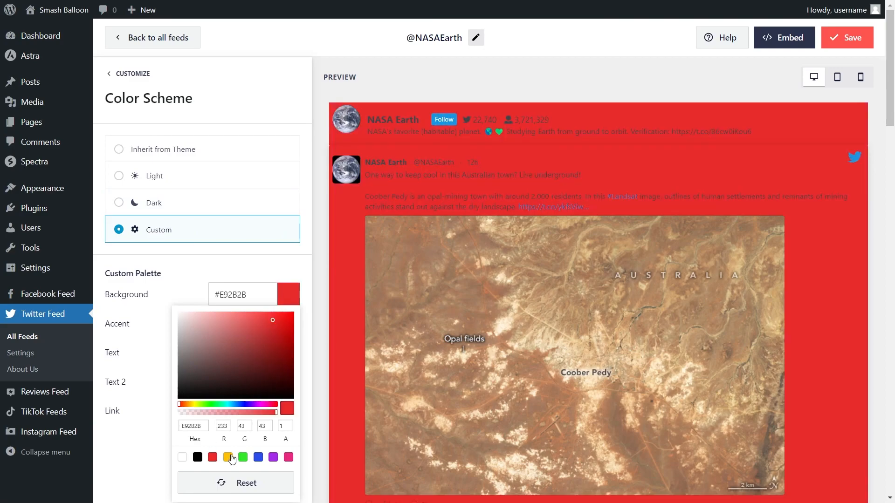
click(228, 457)
click(243, 457)
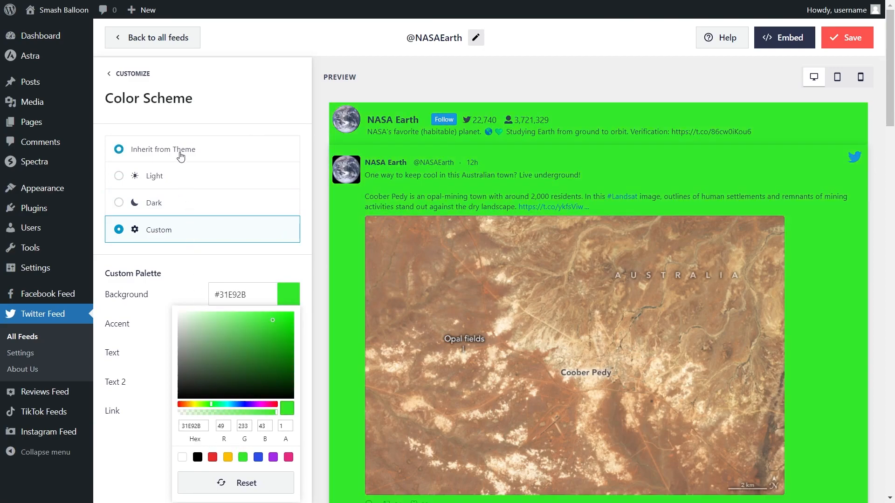
Set the feed's color scheme to Inherit from Theme and save the feed.
click(181, 157)
click(847, 37)
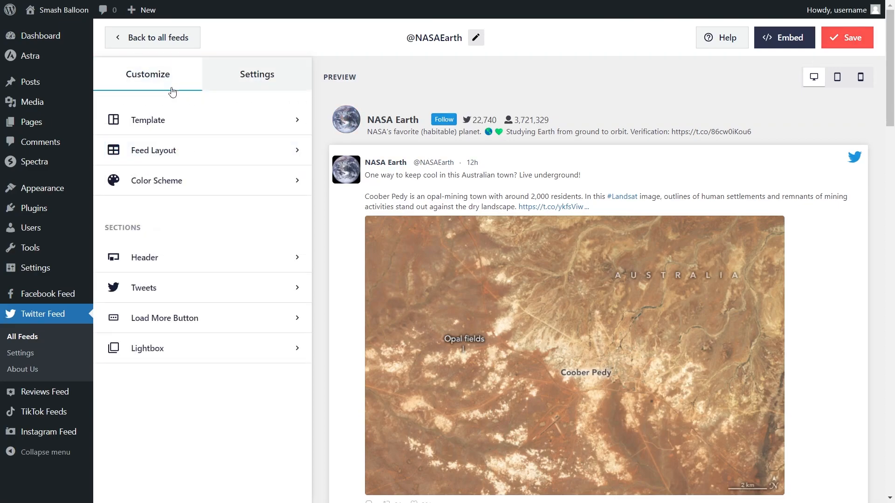
Turn the Author element off and back on among the individual tweet elements, and save the feed.
click(178, 286)
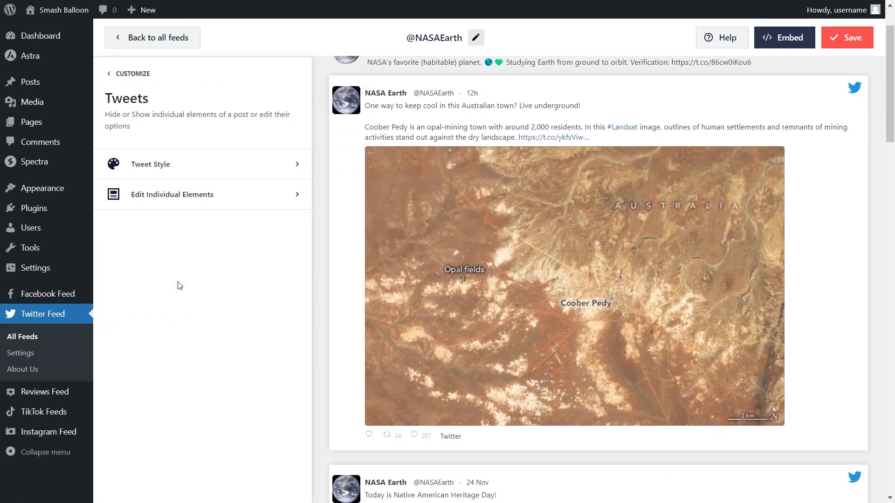
click(179, 205)
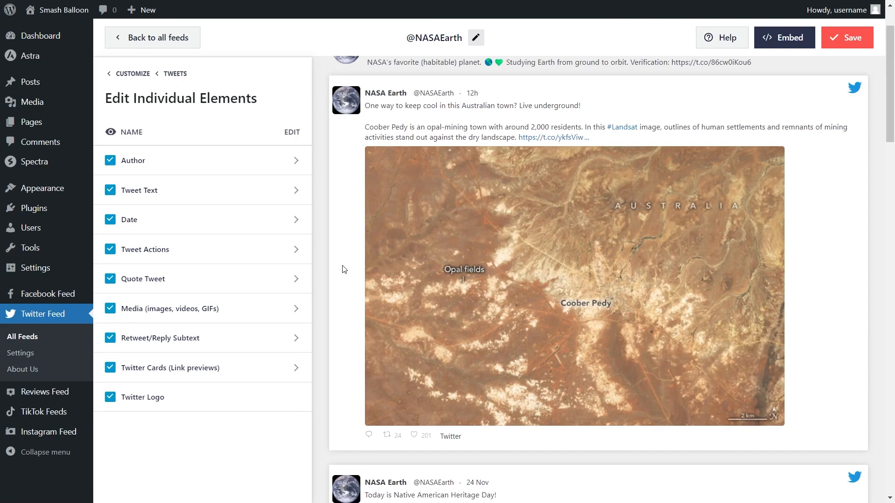
click(111, 160)
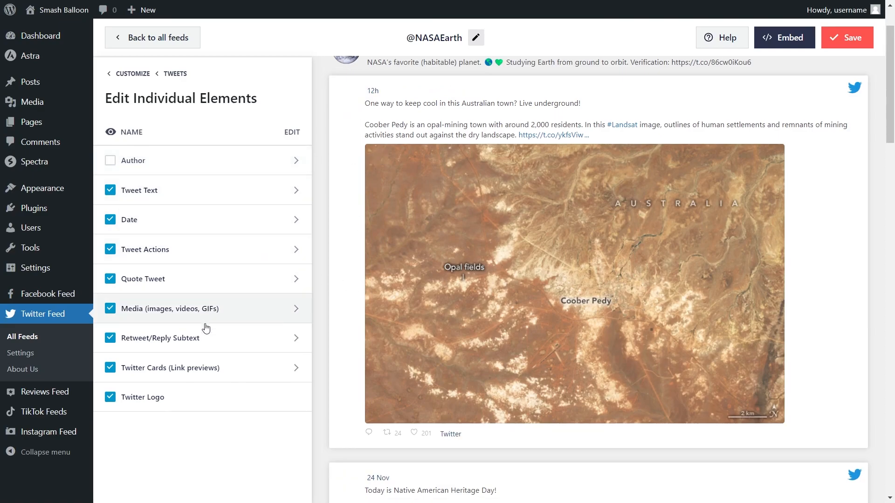
click(111, 162)
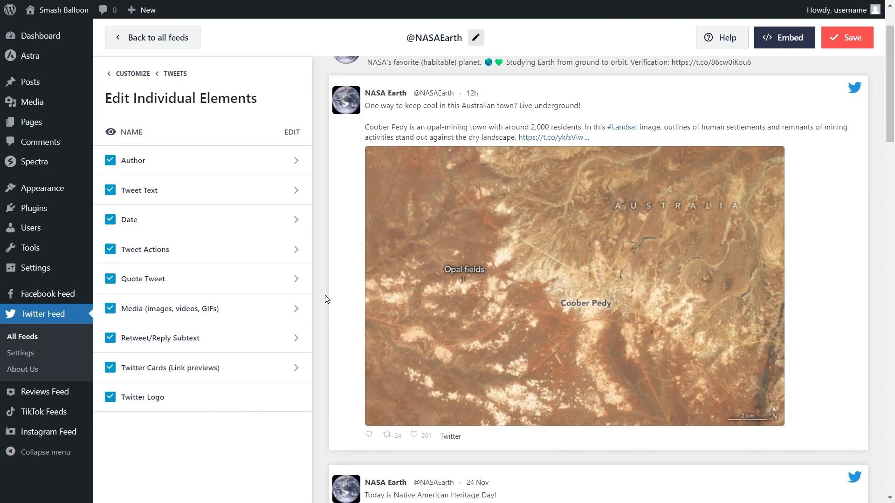
click(841, 45)
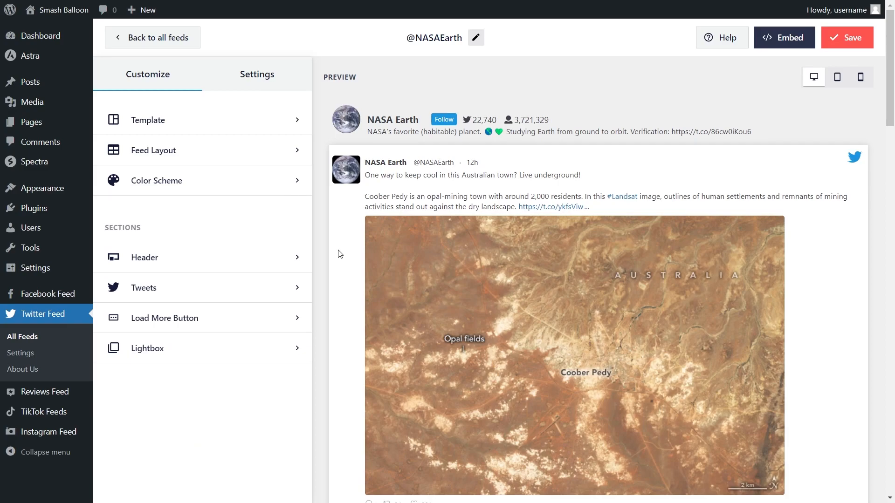
Review the feed's filter settings, including allowed words, blocked words and hiding specific tweets, and save the feed.
click(259, 82)
click(205, 144)
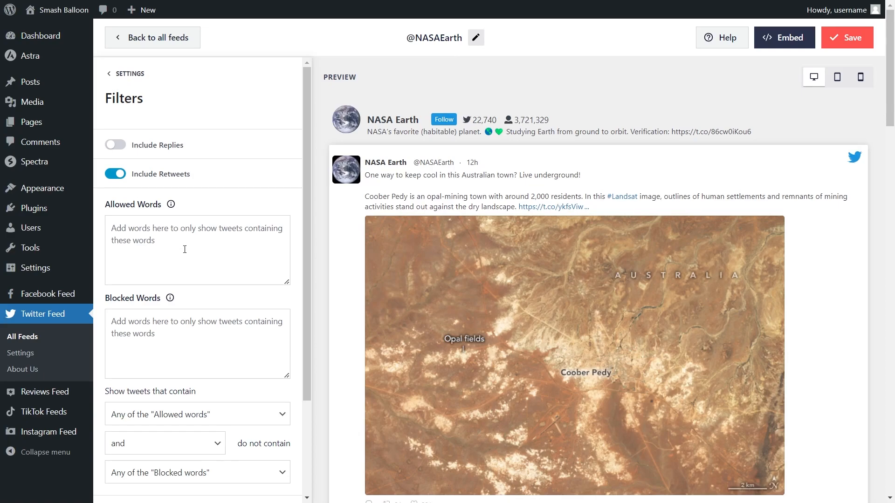
scroll(217, 258, down, 3)
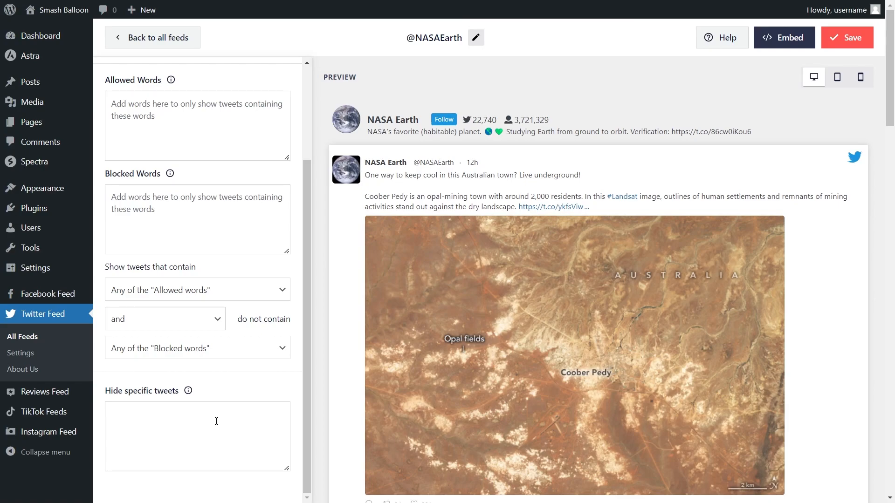
click(841, 38)
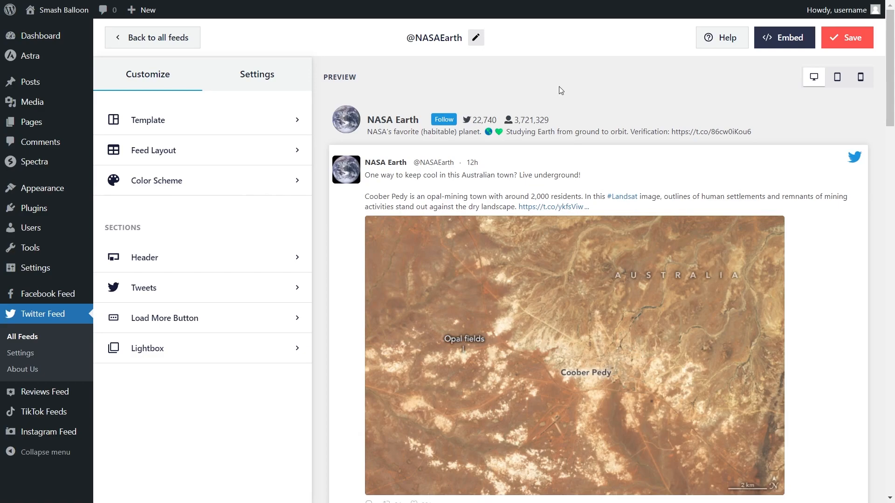
Copy the feed's embed shortcode and choose the existing Twitter page as the place to add the feed.
click(792, 38)
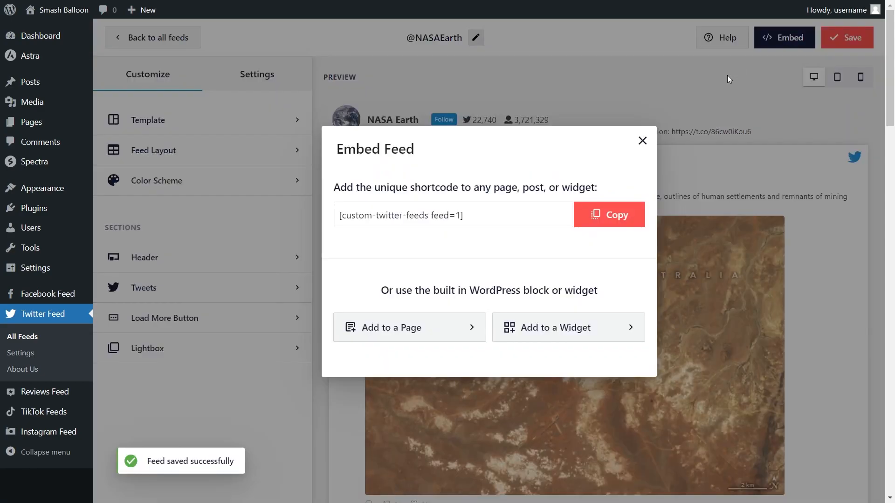
click(609, 215)
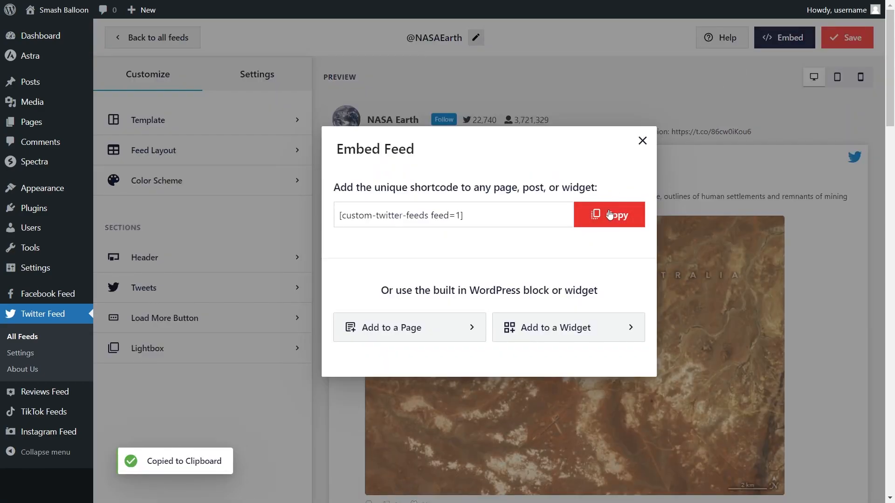
click(399, 327)
scroll(402, 318, down, 2)
click(401, 317)
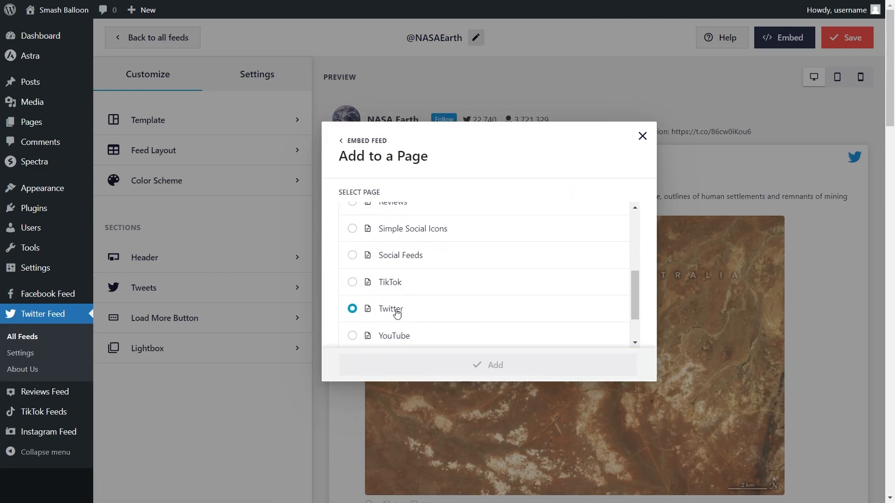
click(469, 366)
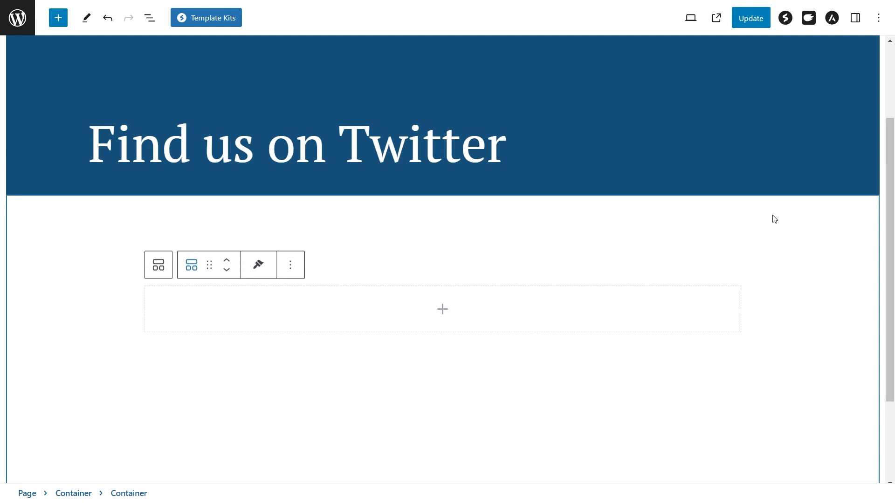
Try embedding the feed by pasting its shortcode into a Shortcode block in the page's empty container.
click(443, 309)
click(378, 399)
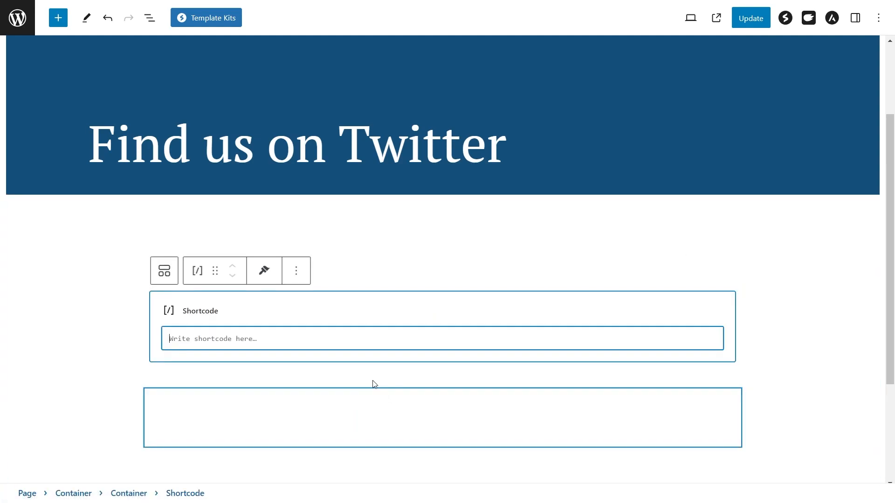
key(ctrl+v)
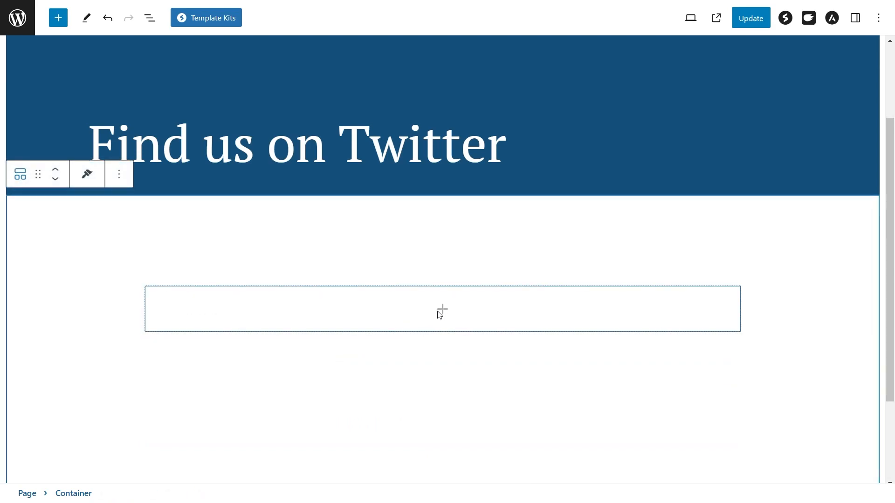
Insert a Twitter Feed block in the empty container below the "Find us on Twitter" heading and update the page.
click(430, 316)
click(497, 459)
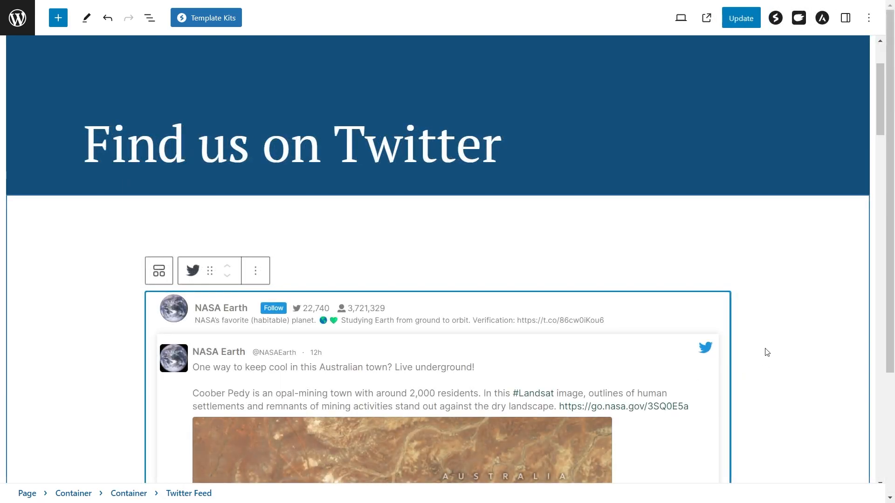
scroll(764, 356, down, 4)
scroll(771, 347, down, 8)
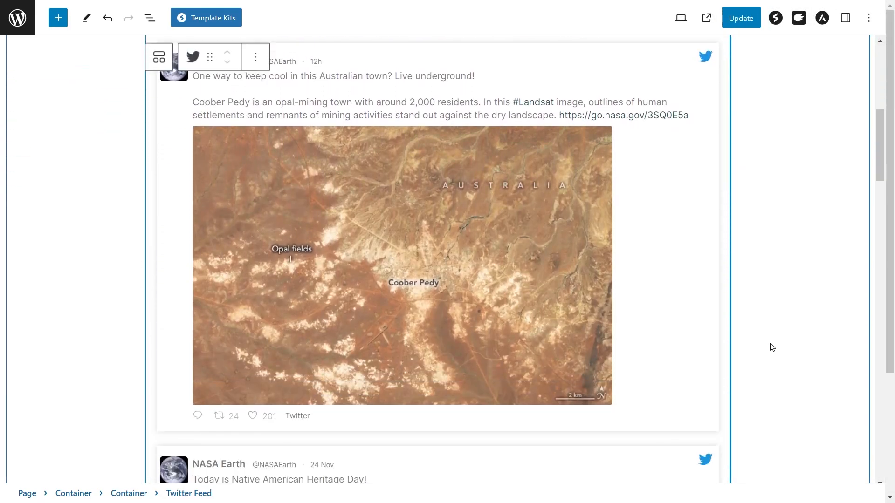
click(740, 18)
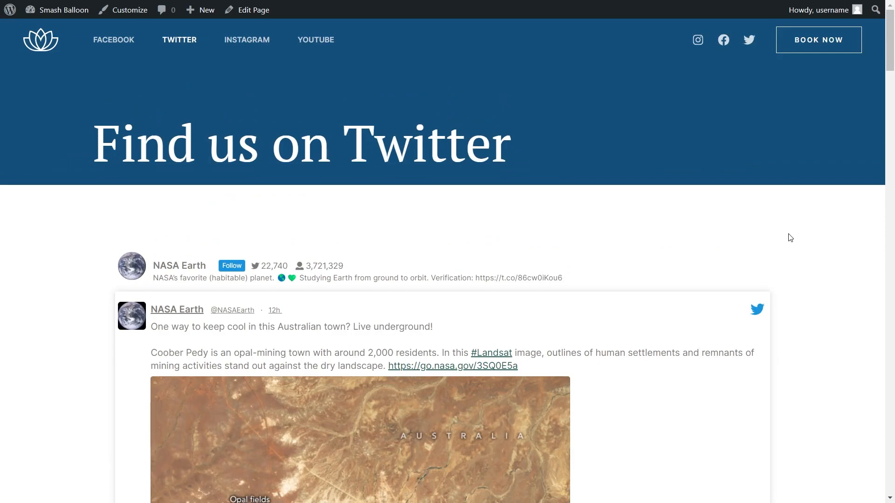
Look through the published feed and view the first photo of the Native American Heritage Day tweet in the lightbox.
scroll(813, 253, down, 3)
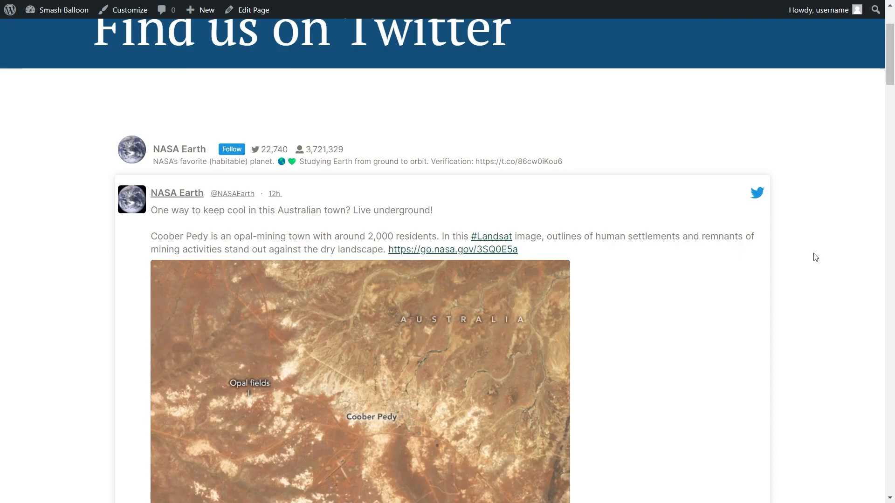
scroll(813, 257, down, 10)
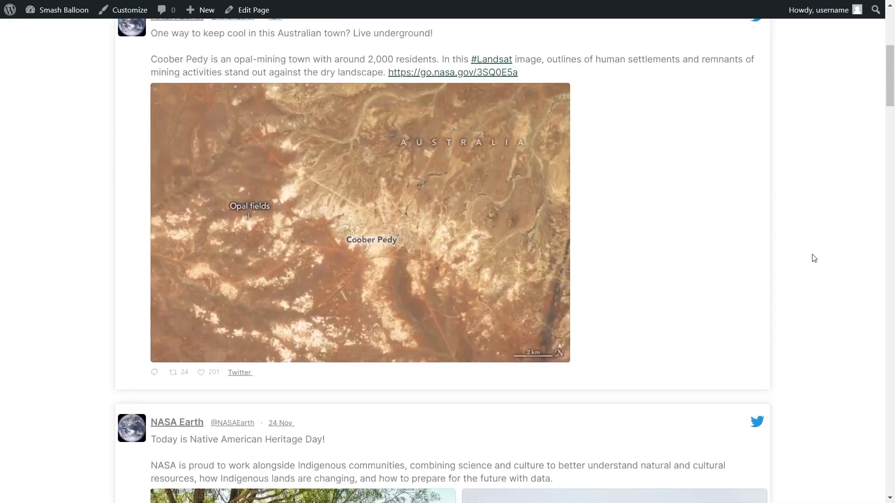
scroll(813, 257, down, 2)
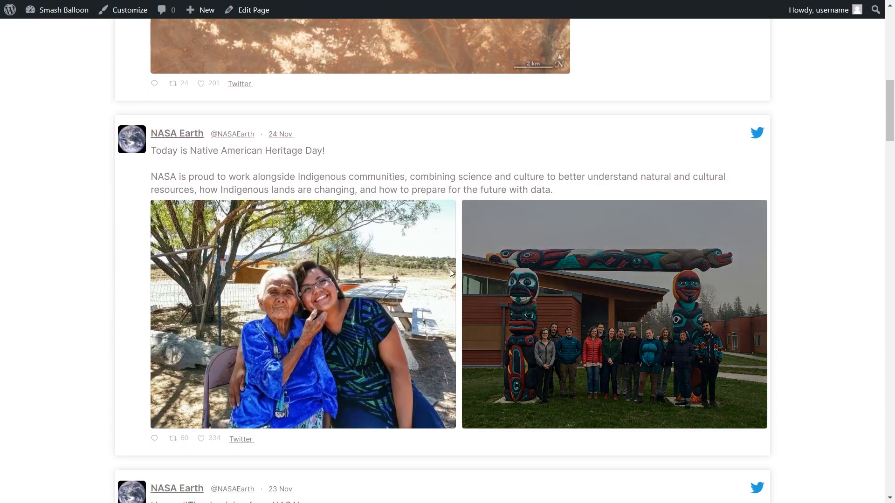
click(341, 281)
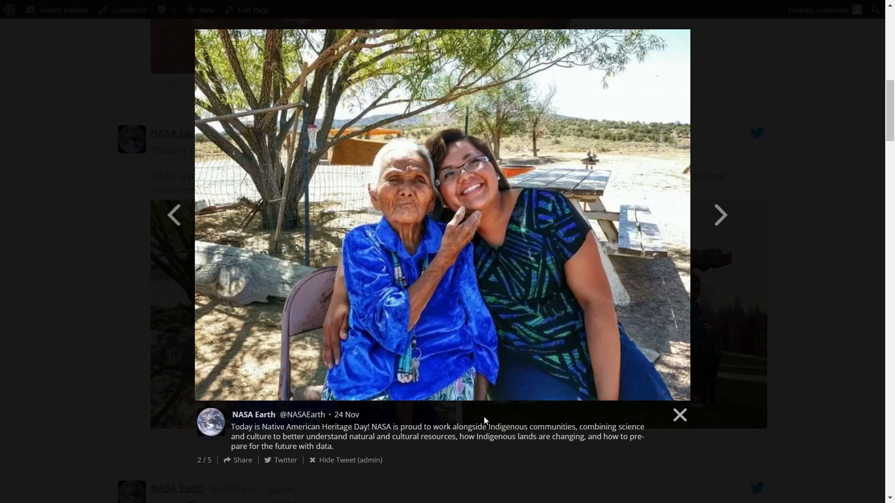
click(508, 415)
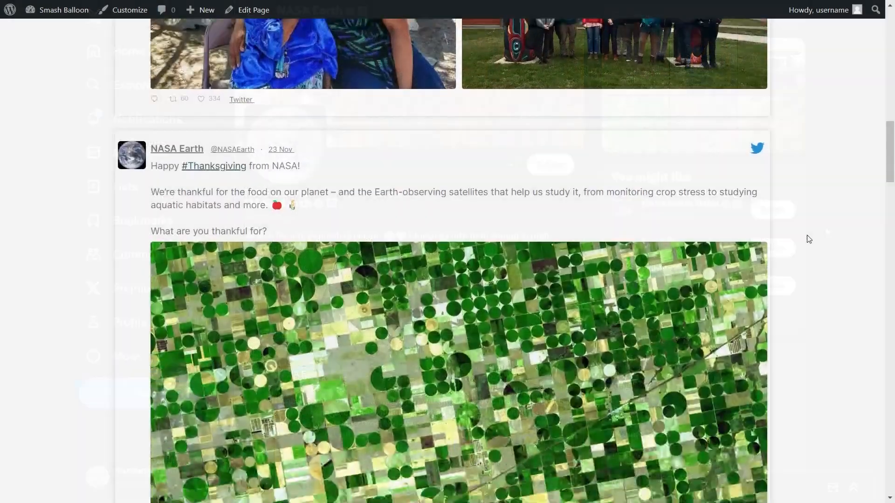
Load more tweets at the end of the published feed and look through the additional ones.
scroll(805, 238, down, 10)
scroll(806, 239, down, 10)
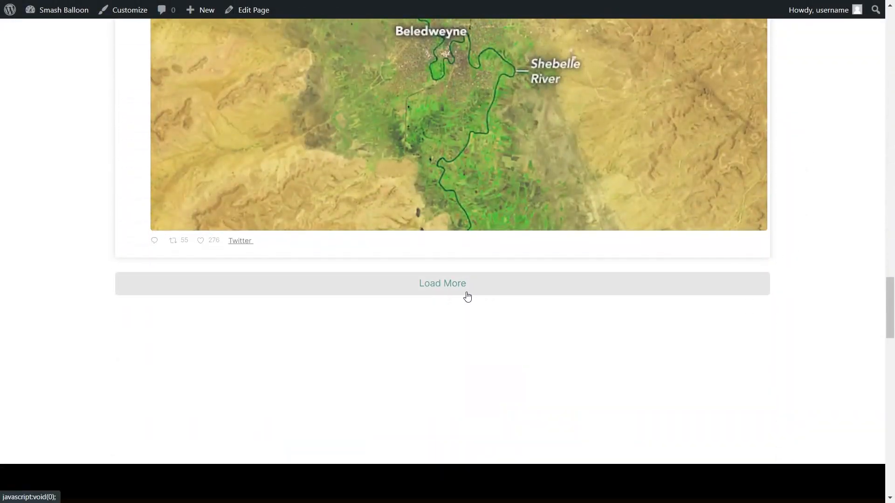
click(481, 292)
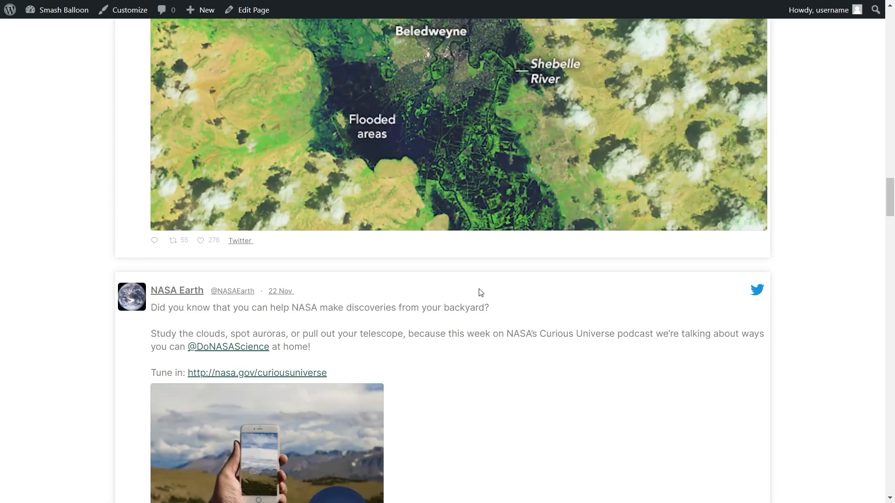
scroll(775, 345, down, 3)
scroll(776, 345, down, 5)
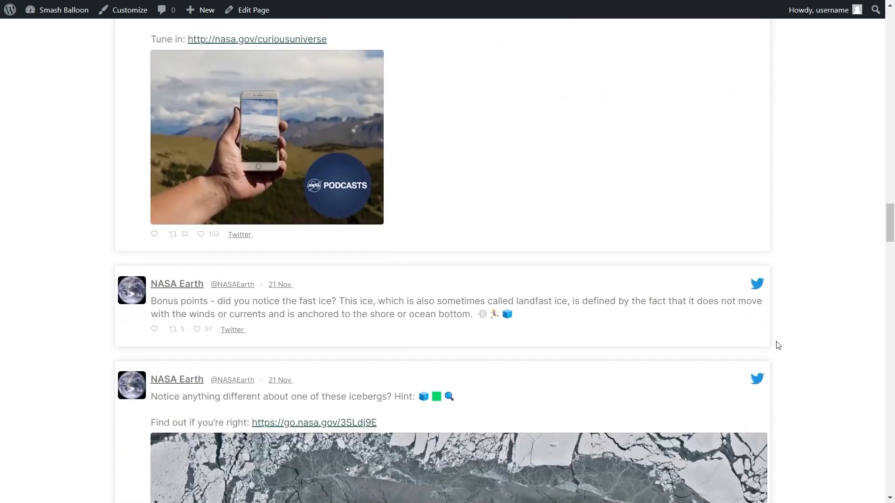
scroll(818, 267, down, 4)
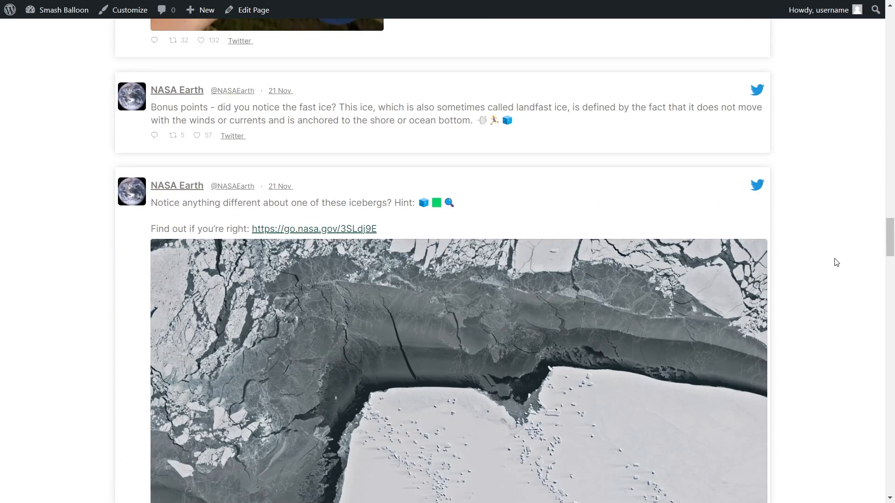
drag(889, 235, 883, 35)
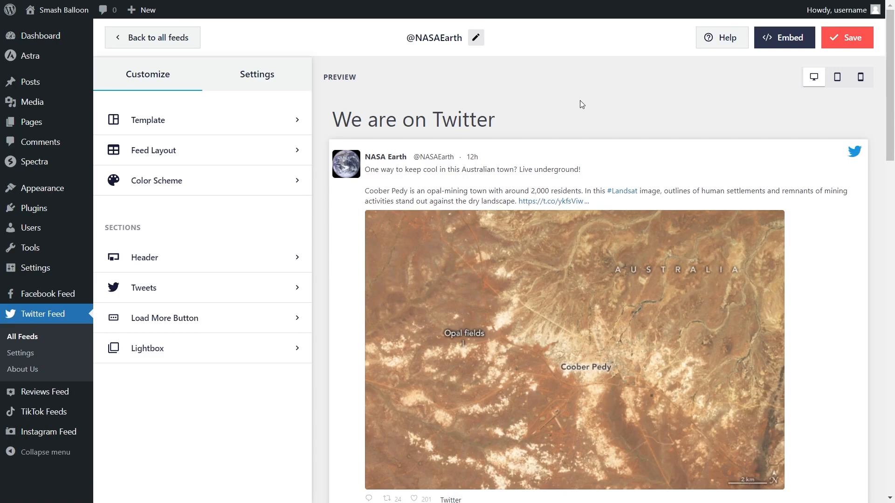
click(781, 36)
click(606, 214)
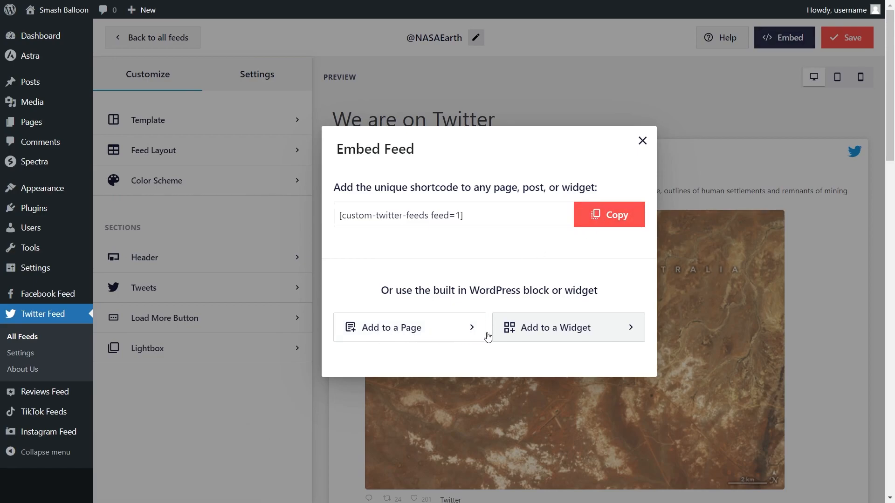
click(586, 332)
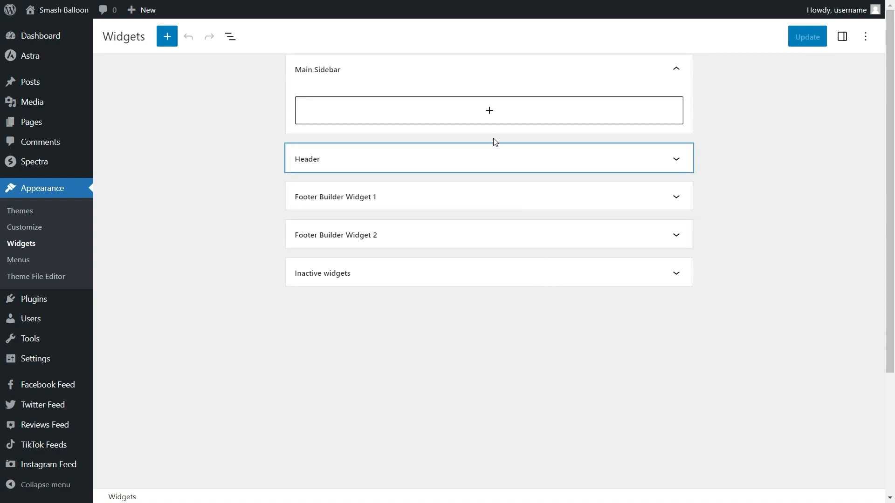
Add a Shortcode block containing [custom-twitter-feeds feed=1] to the Main Sidebar widget area.
click(488, 116)
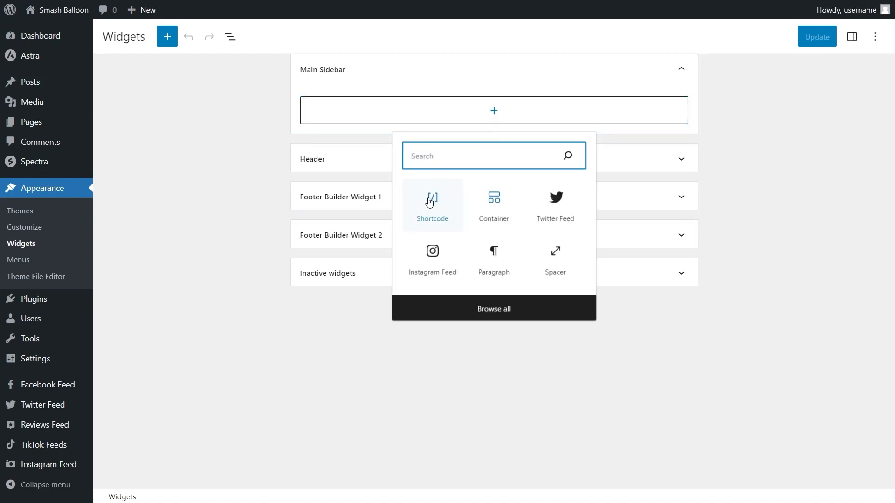
click(428, 196)
key(ctrl+v)
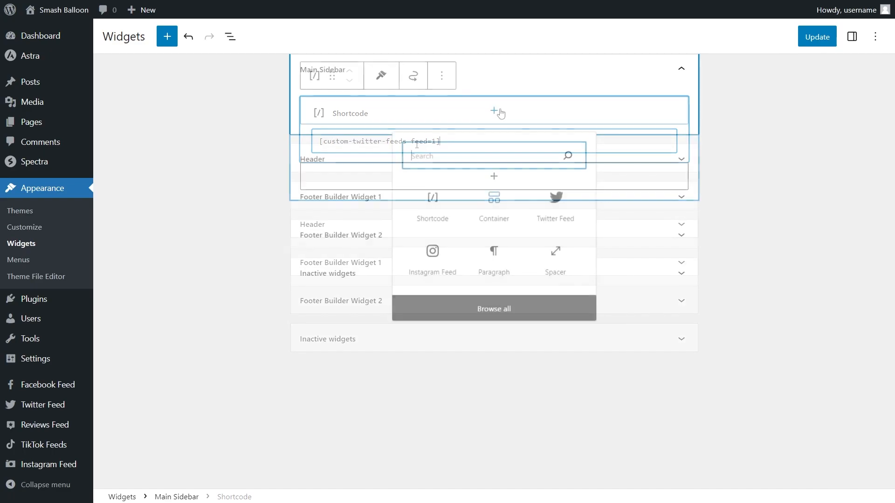
Add a Twitter Feed block to the Main Sidebar widget area and save the updated widgets.
click(559, 205)
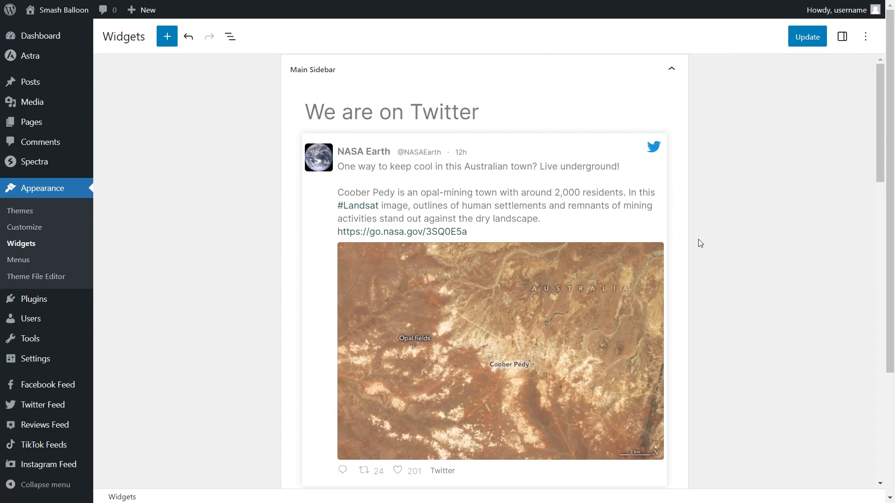
click(803, 41)
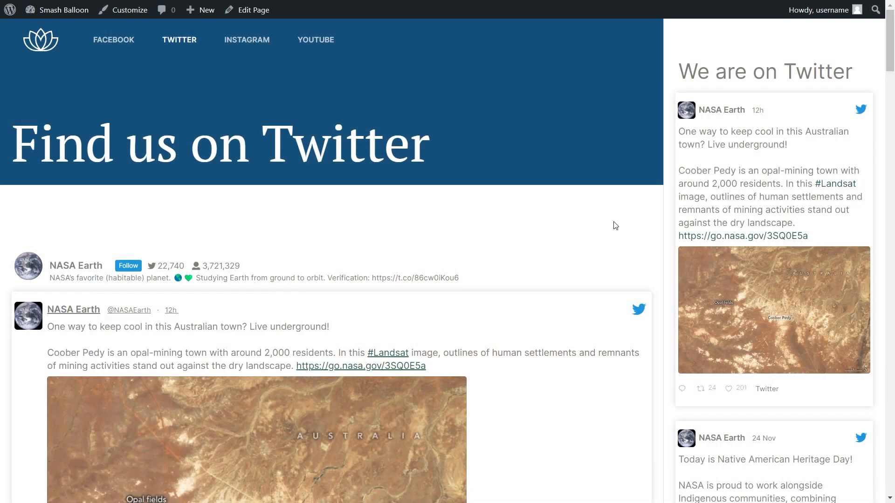
Look through the sidebar feed on the published Find us on Twitter page and load more tweets at its end.
scroll(608, 228, down, 4)
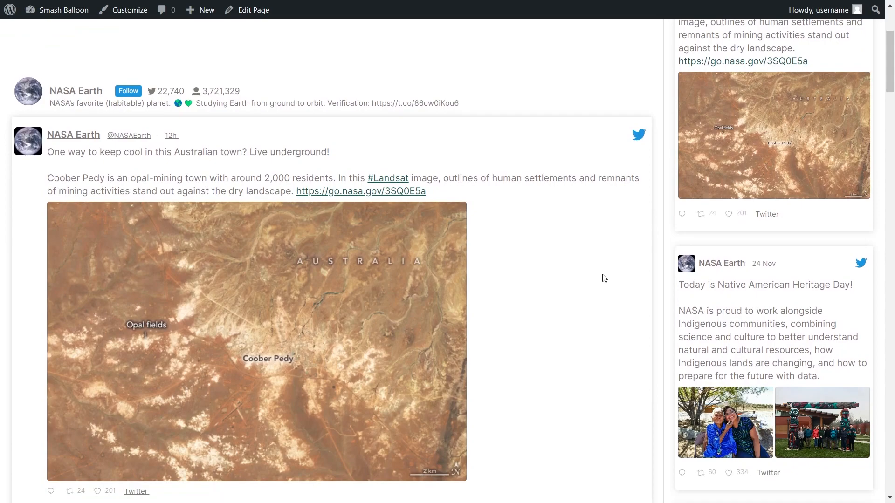
scroll(603, 278, up, 4)
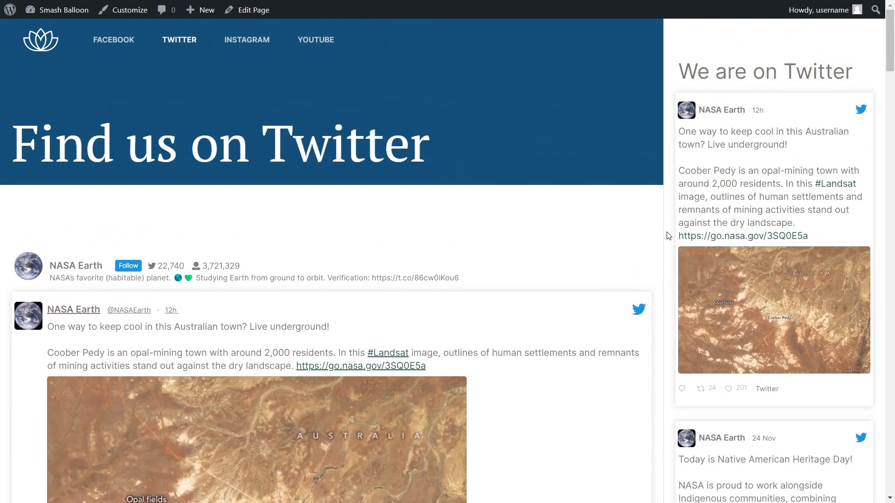
scroll(667, 238, down, 9)
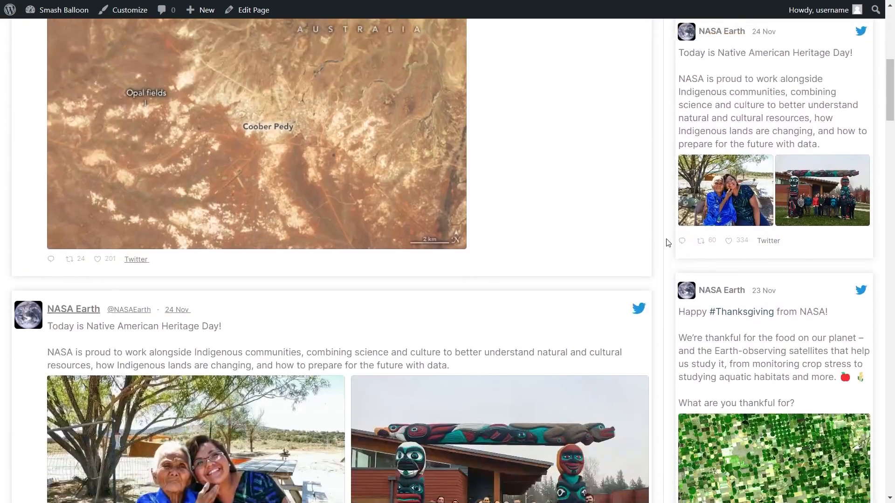
scroll(667, 242, down, 11)
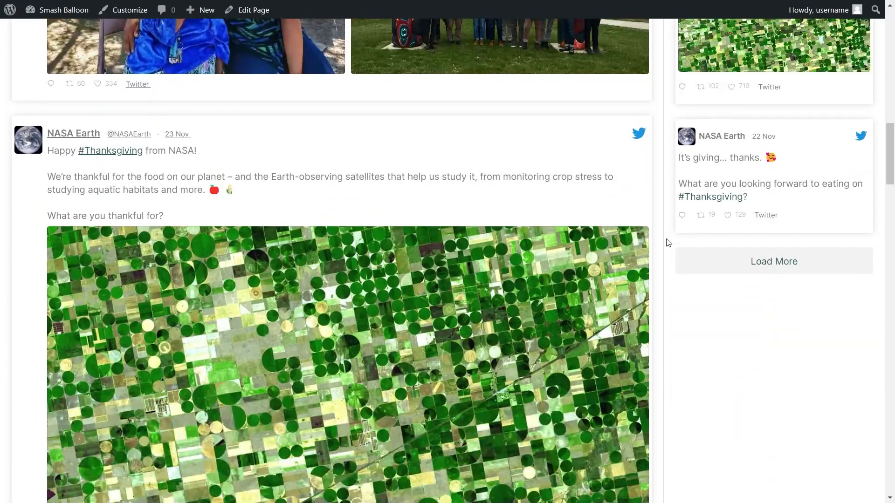
click(737, 260)
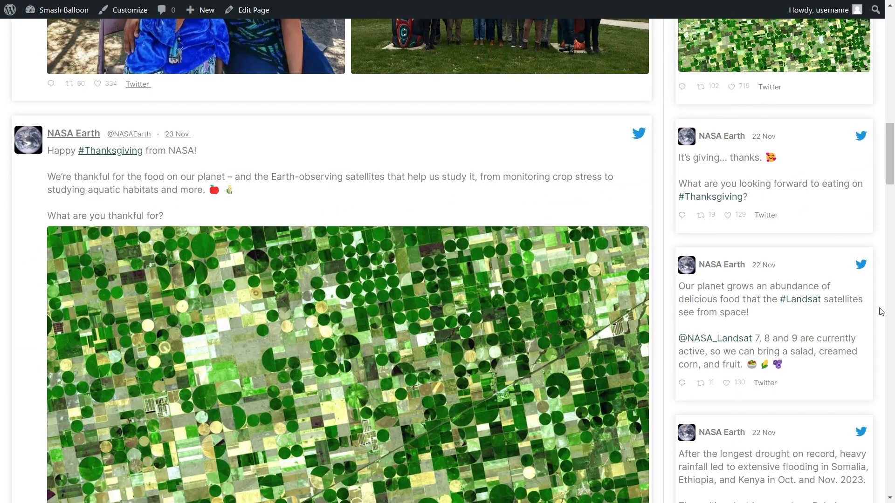
scroll(878, 312, down, 5)
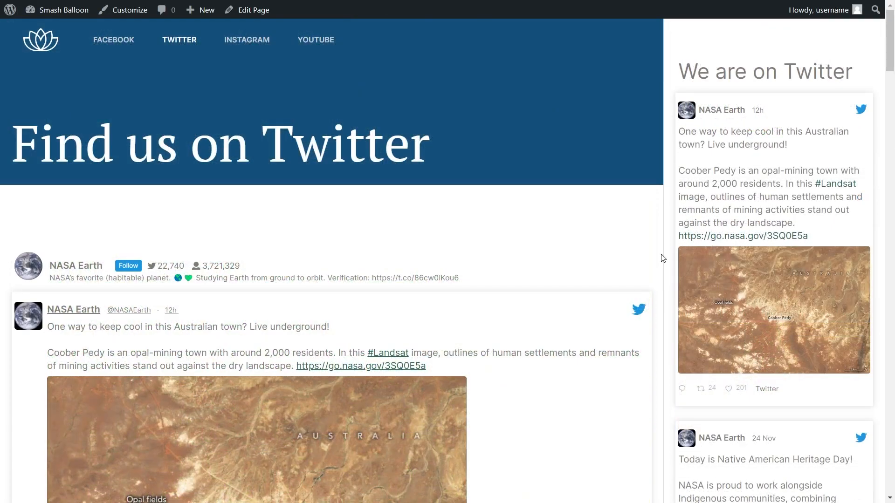